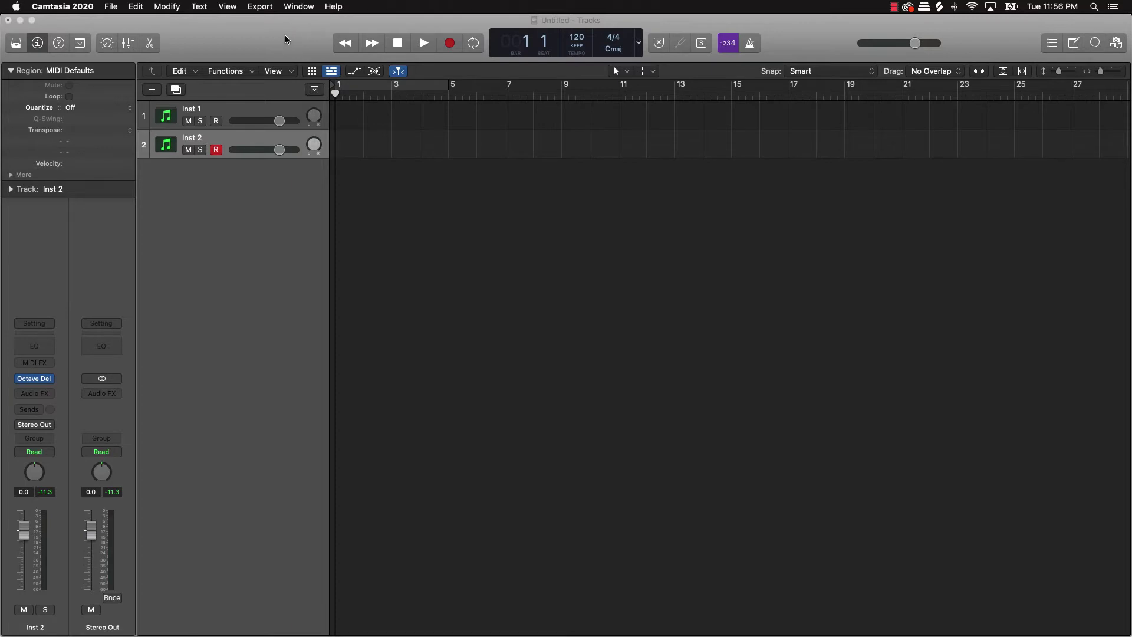
Add Capture Recording to the control bar's transport functions through Customize Control Bar and Display
right_click(283, 37)
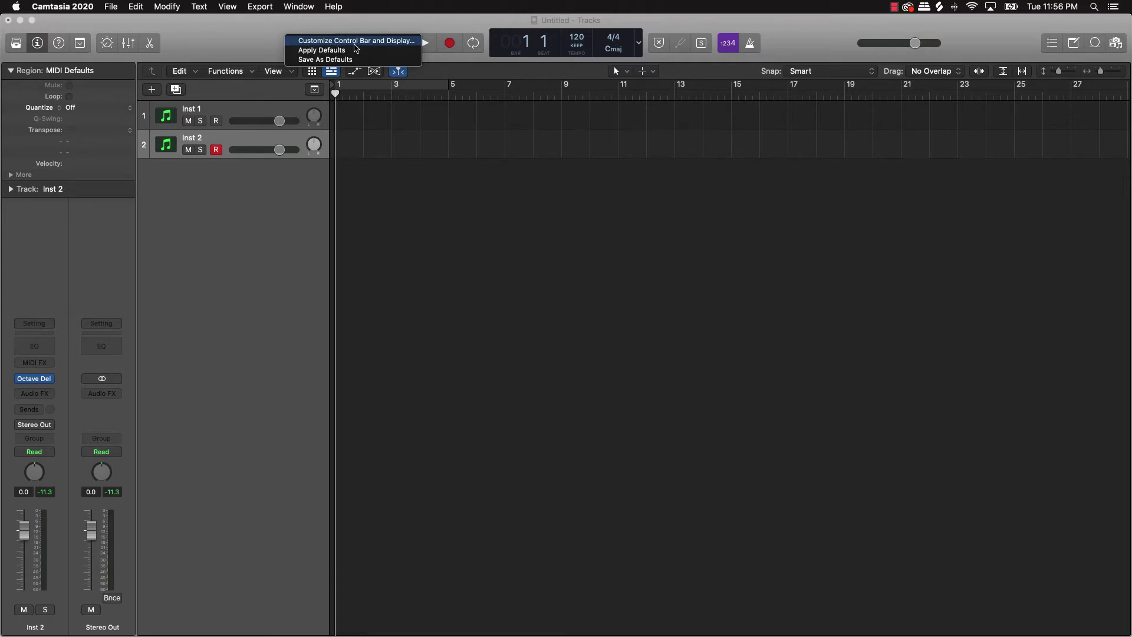
click(399, 45)
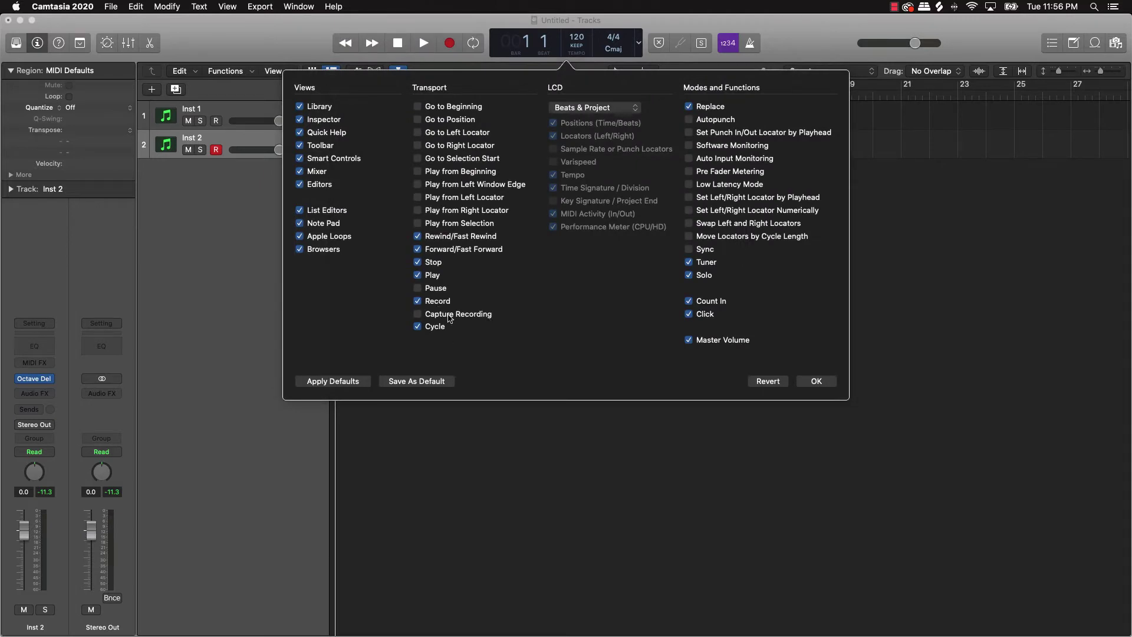
click(418, 314)
click(816, 382)
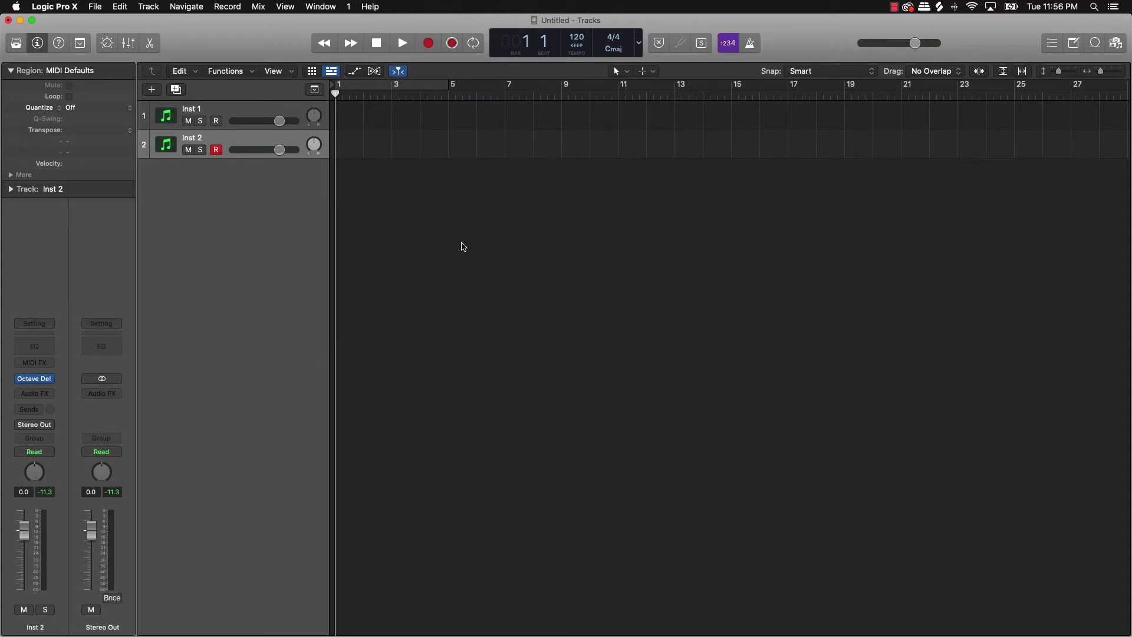
click(452, 44)
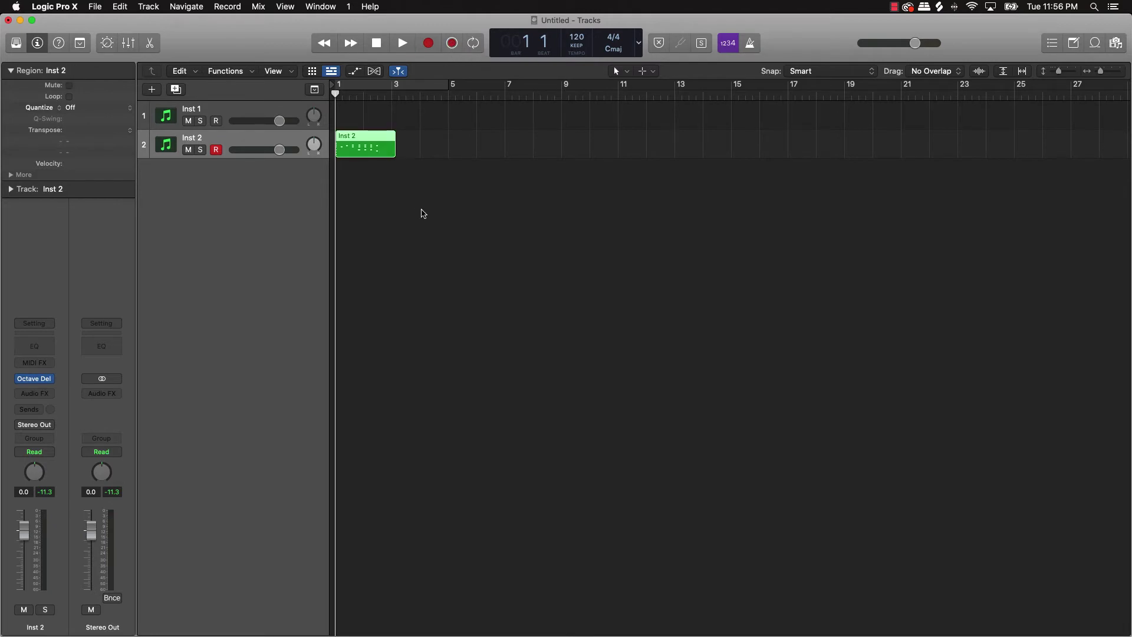
key(space)
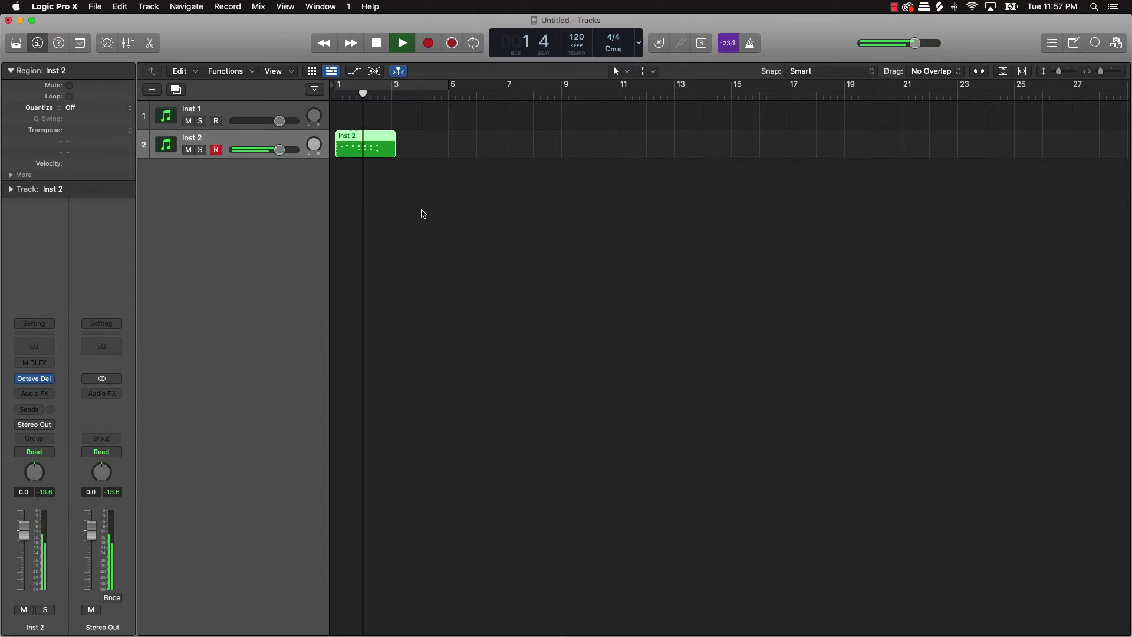
key(space)
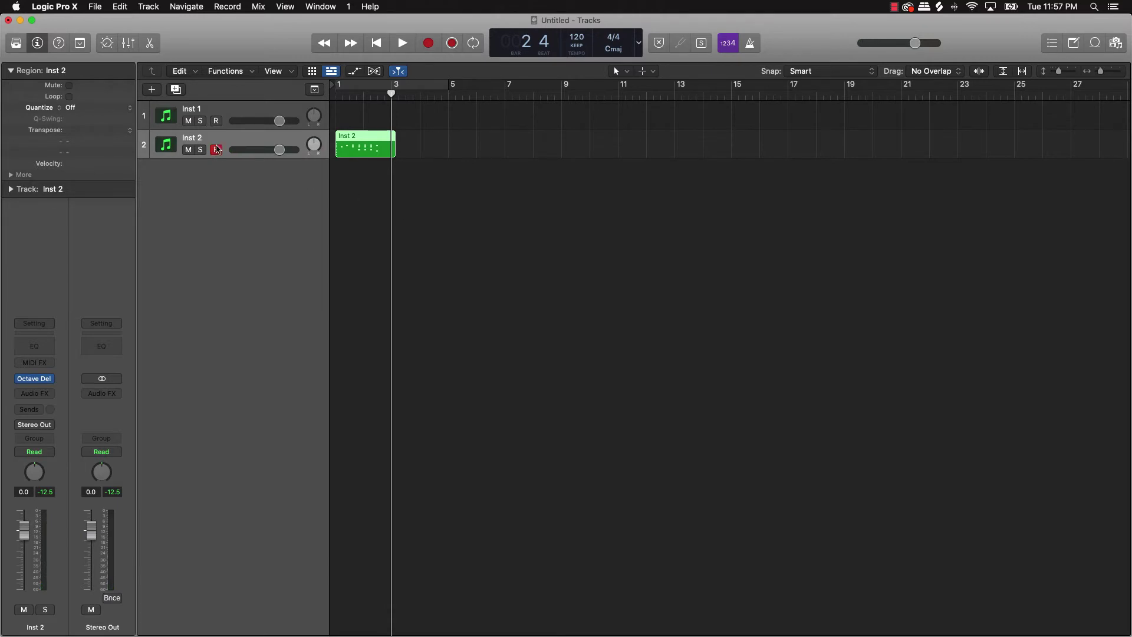
key(Delete)
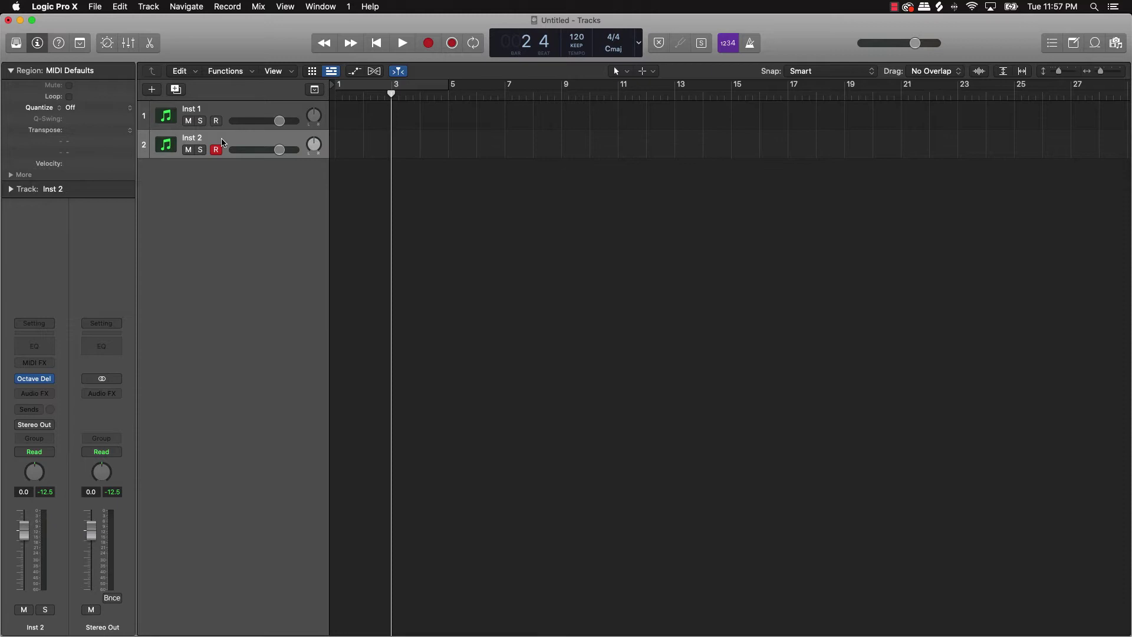
key(Return)
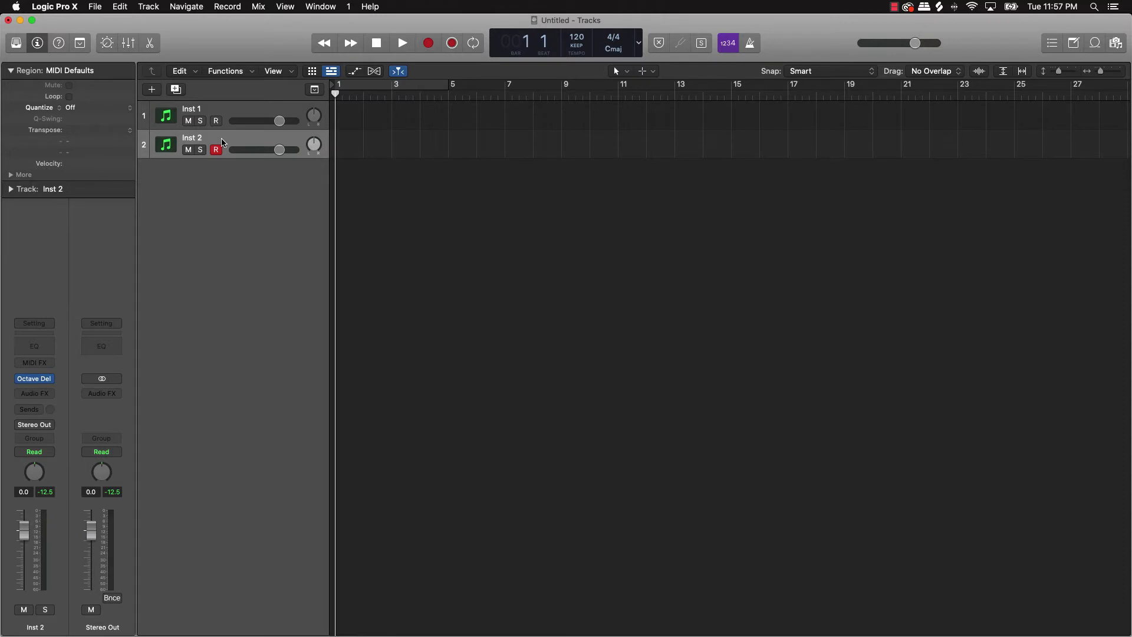
Capture the recently played melody onto Inst 2 and play it back once
click(453, 43)
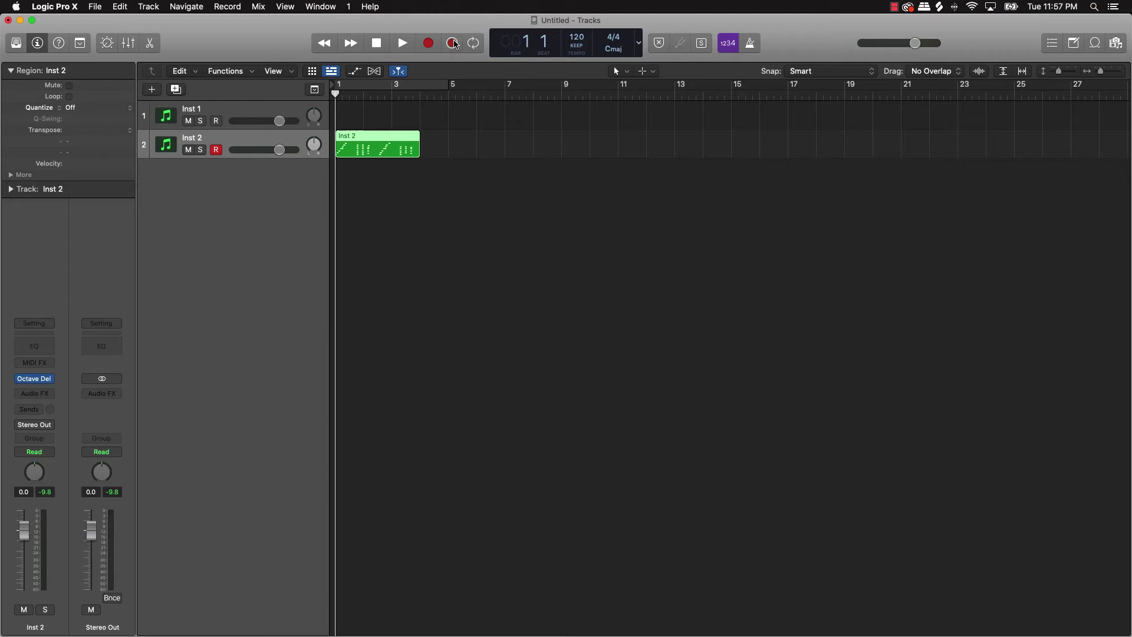
key(space)
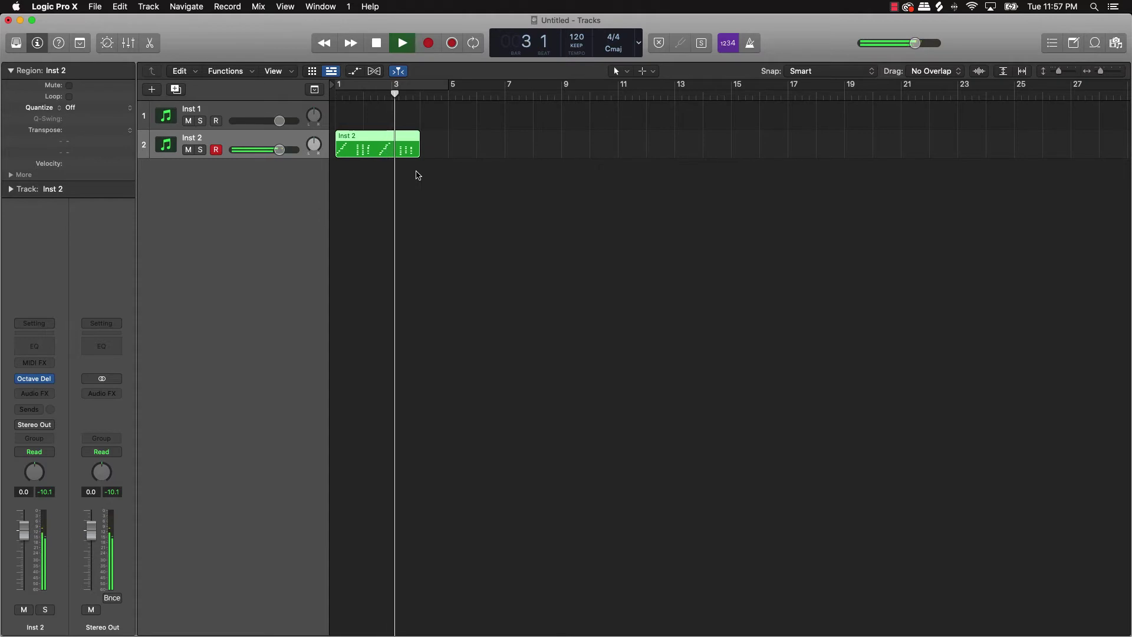
key(space)
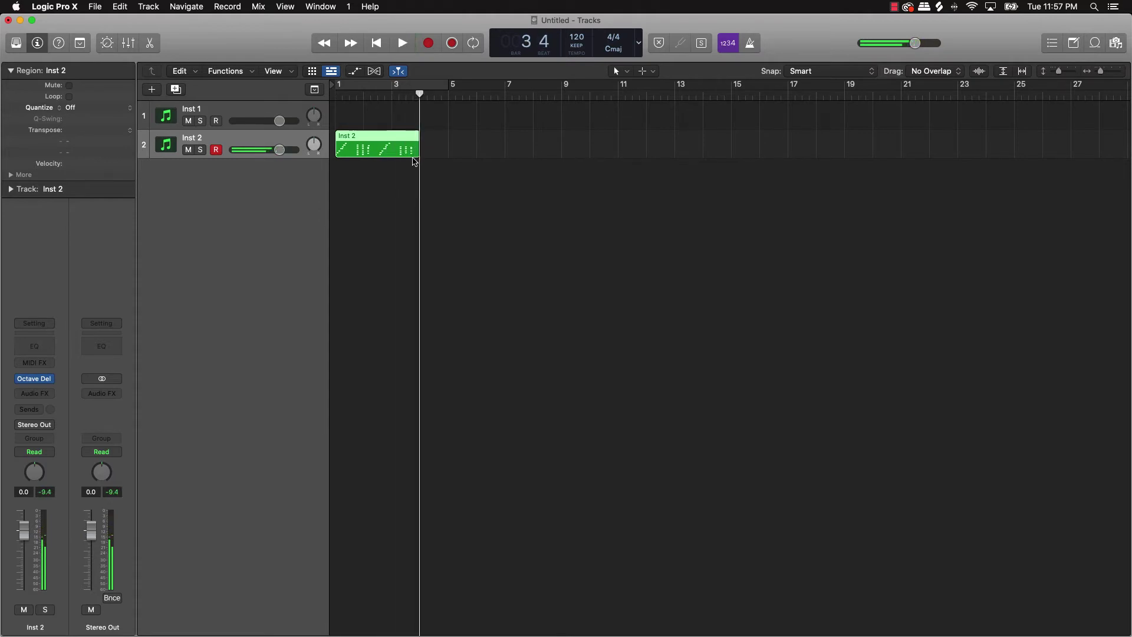
Open the captured region in the Piano Roll and quantize all its notes to 1/16 Swing A
double_click(378, 153)
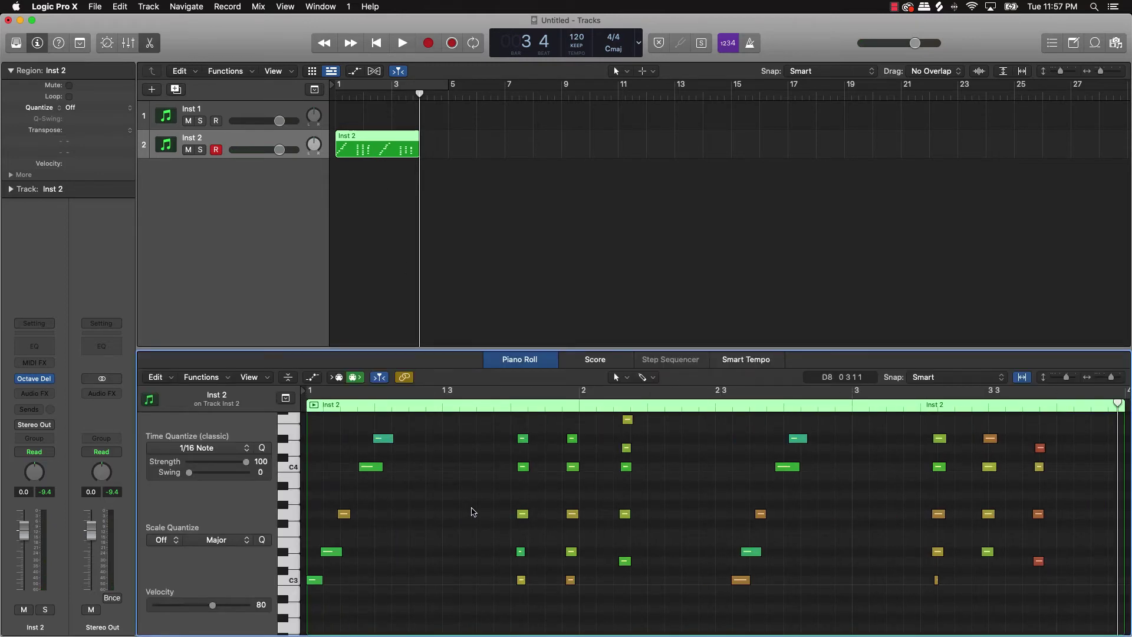
key(super+a)
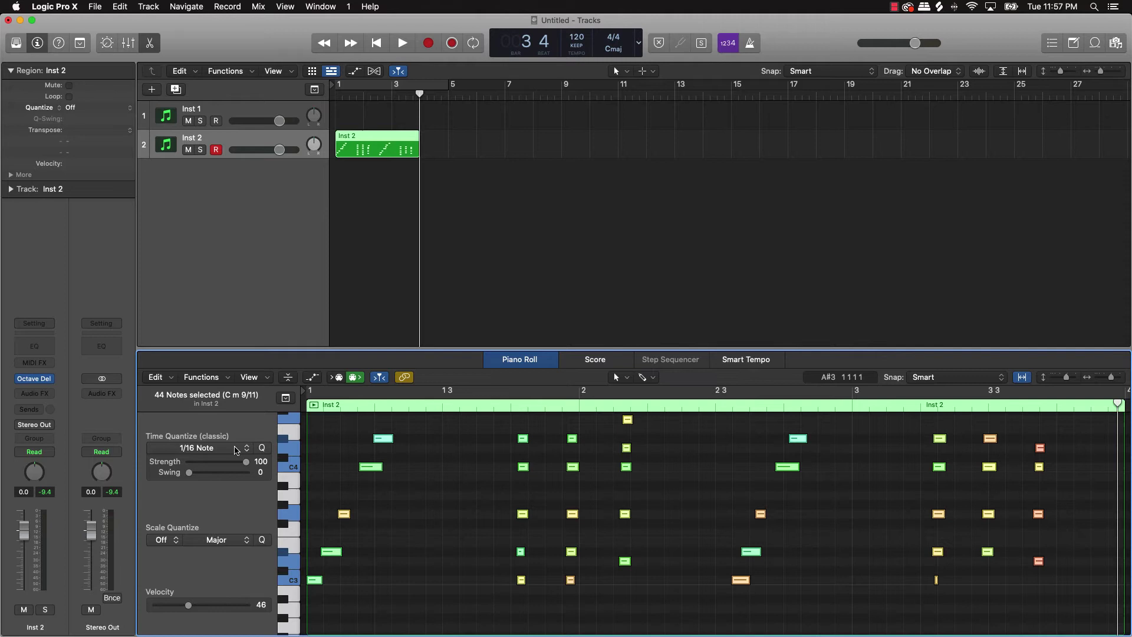
click(197, 447)
scroll(190, 563, down, 3)
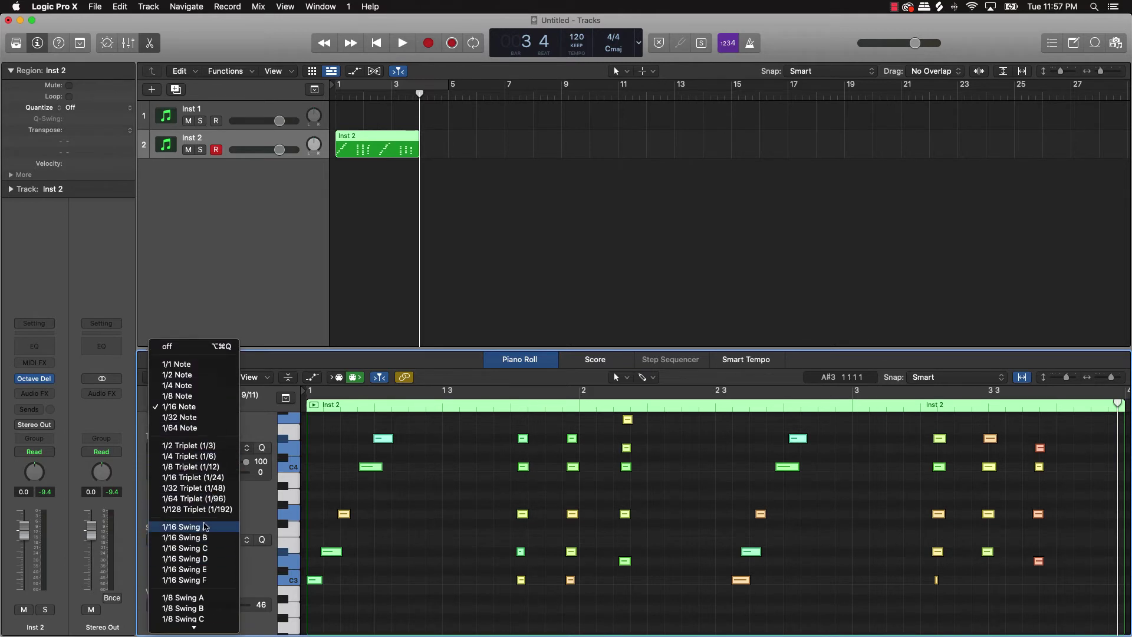
click(203, 527)
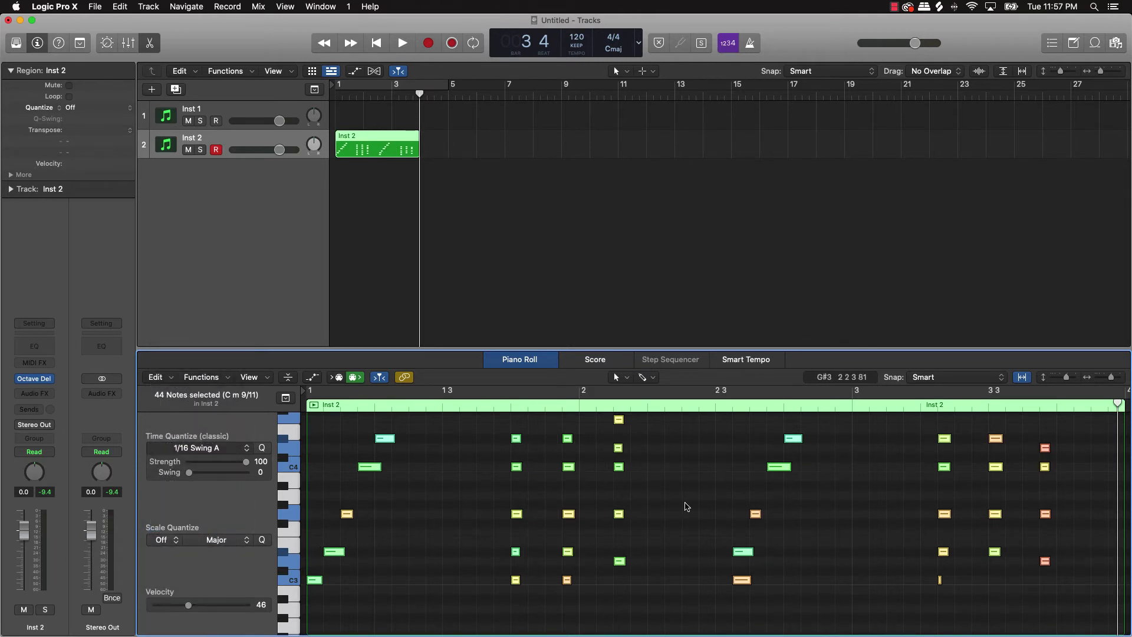
key(Return)
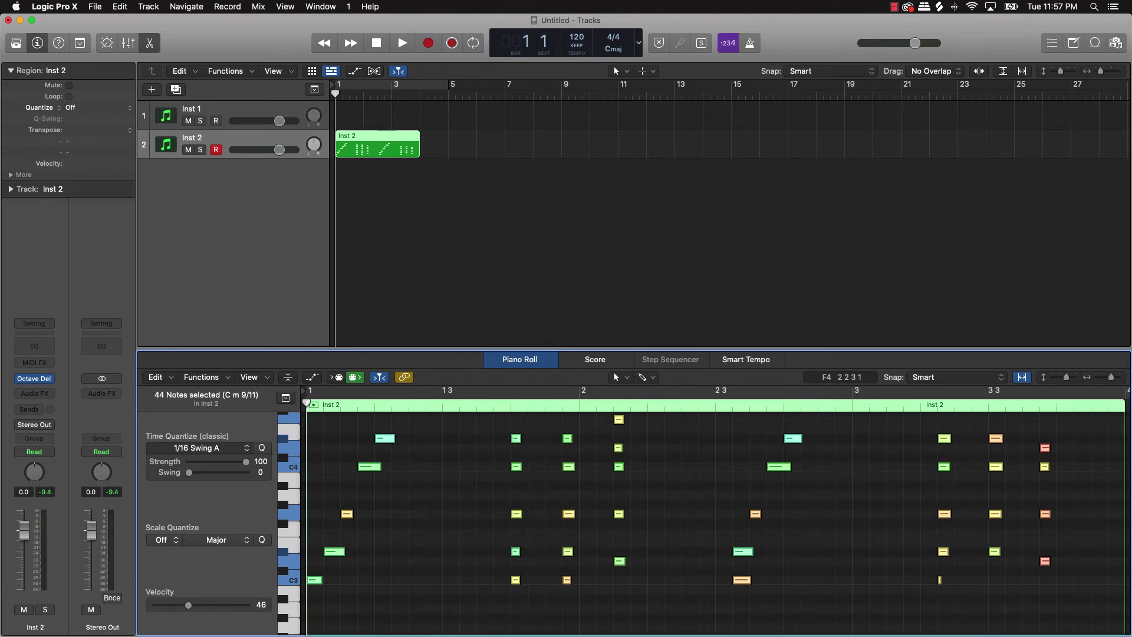
Delete the Inst 2 region, turn on the metronome, and play a pass of the melody along
click(367, 142)
key(Delete)
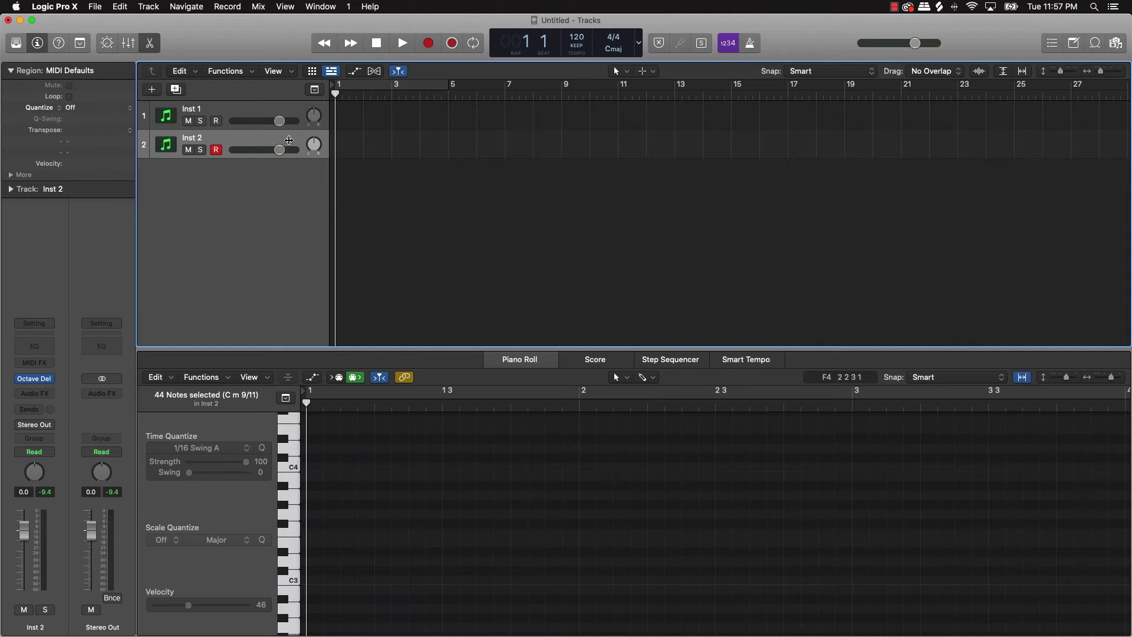
click(752, 43)
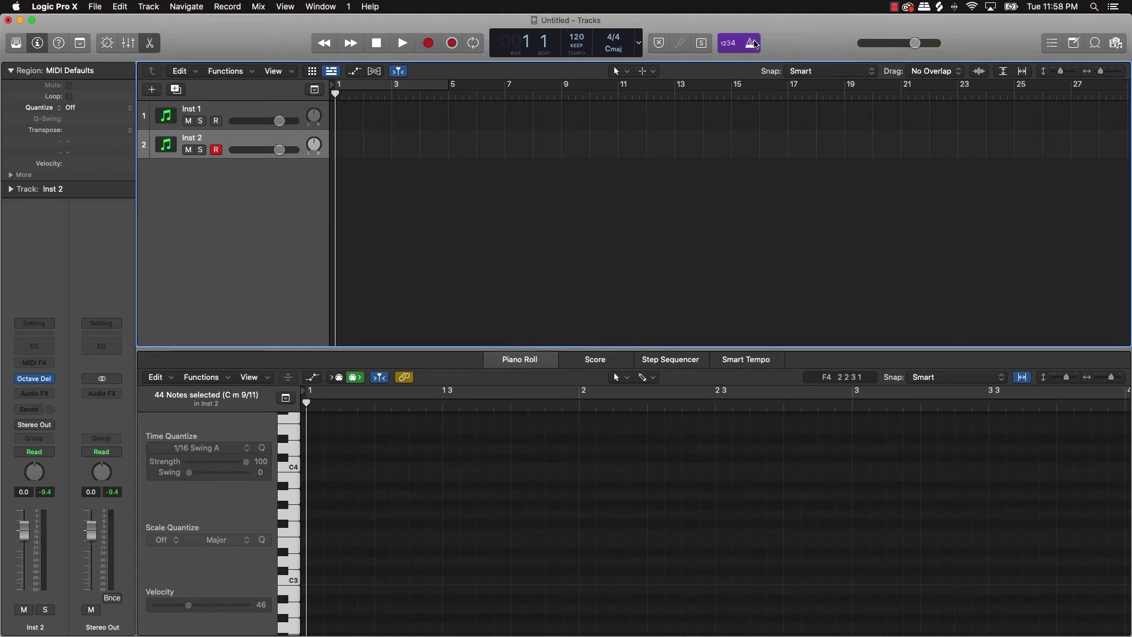
key(space)
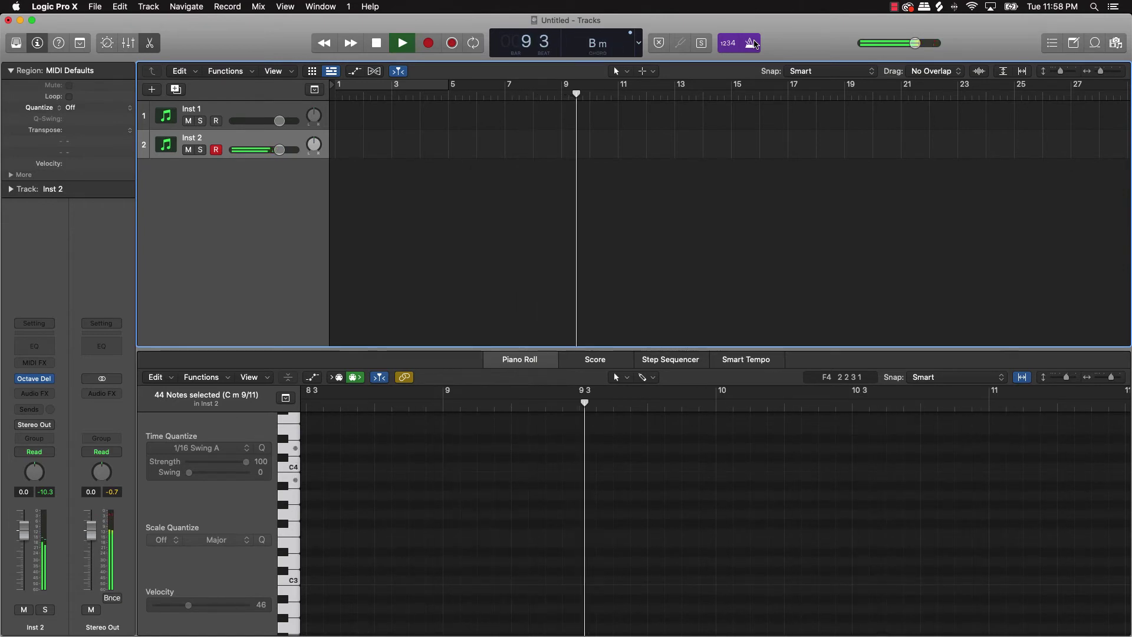
key(space)
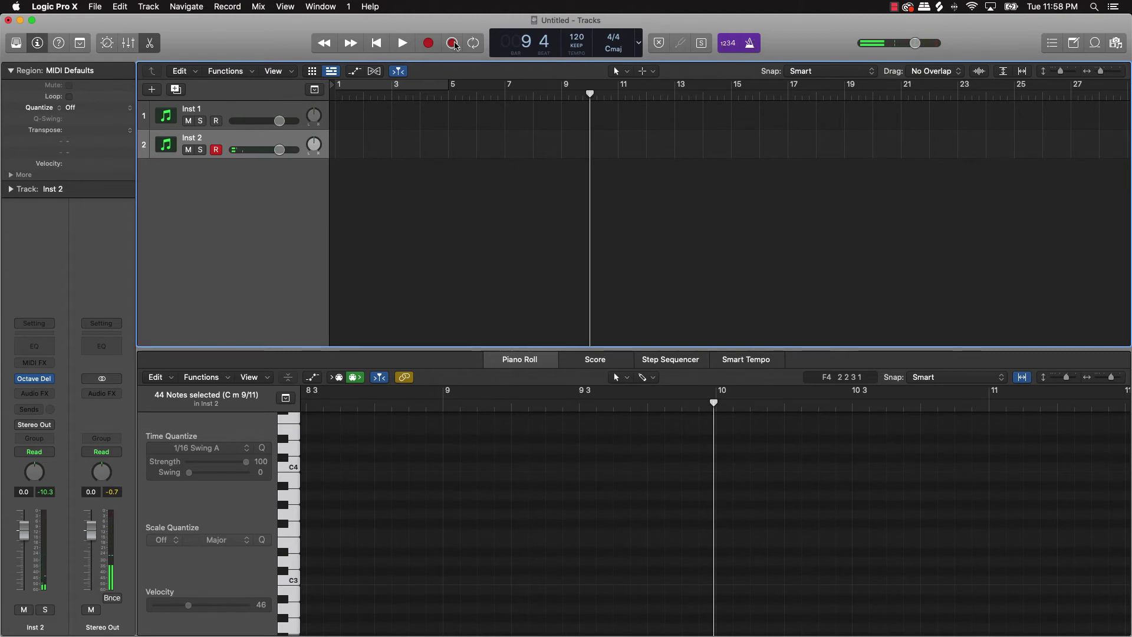
Move the captured Inst 2 region to bar 1 and set a cycle over bars 1–9
drag(505, 150, 476, 151)
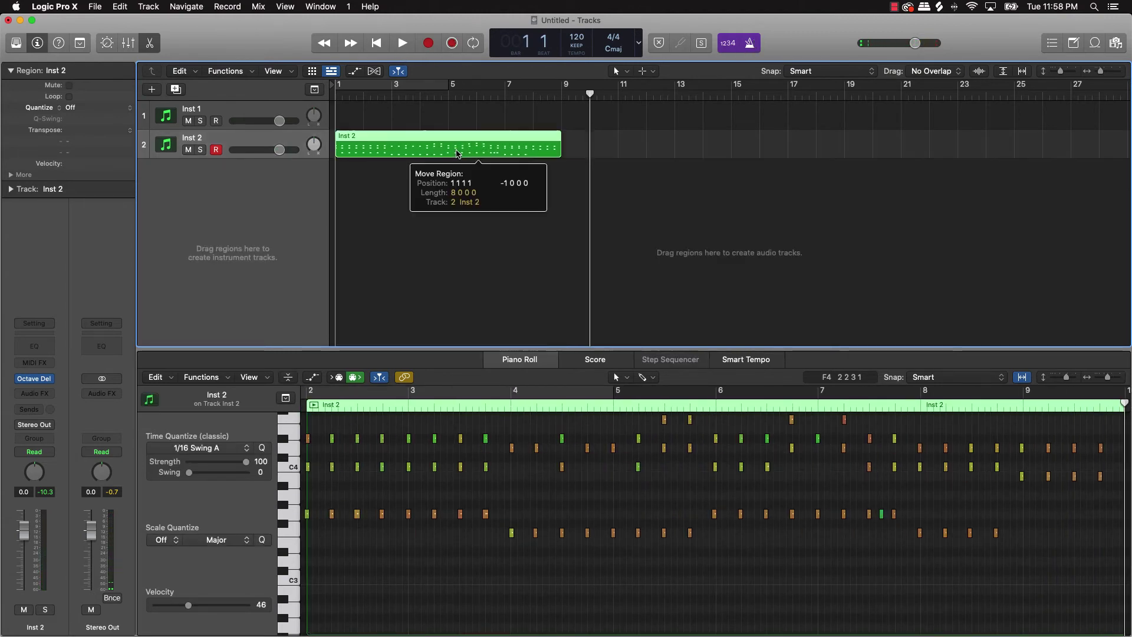
click(431, 85)
drag(450, 86, 619, 505)
Quantize all melody notes to 1/16 Swing A, then 1/8 Swing A, and split the region at bar 5
click(619, 501)
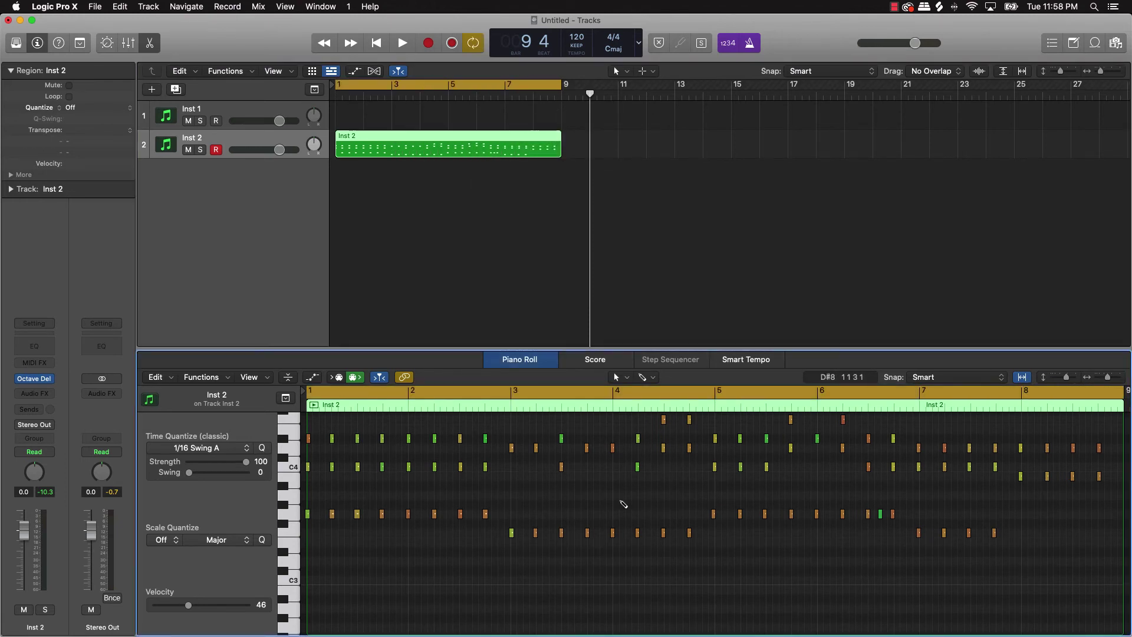
key(super+a)
click(261, 447)
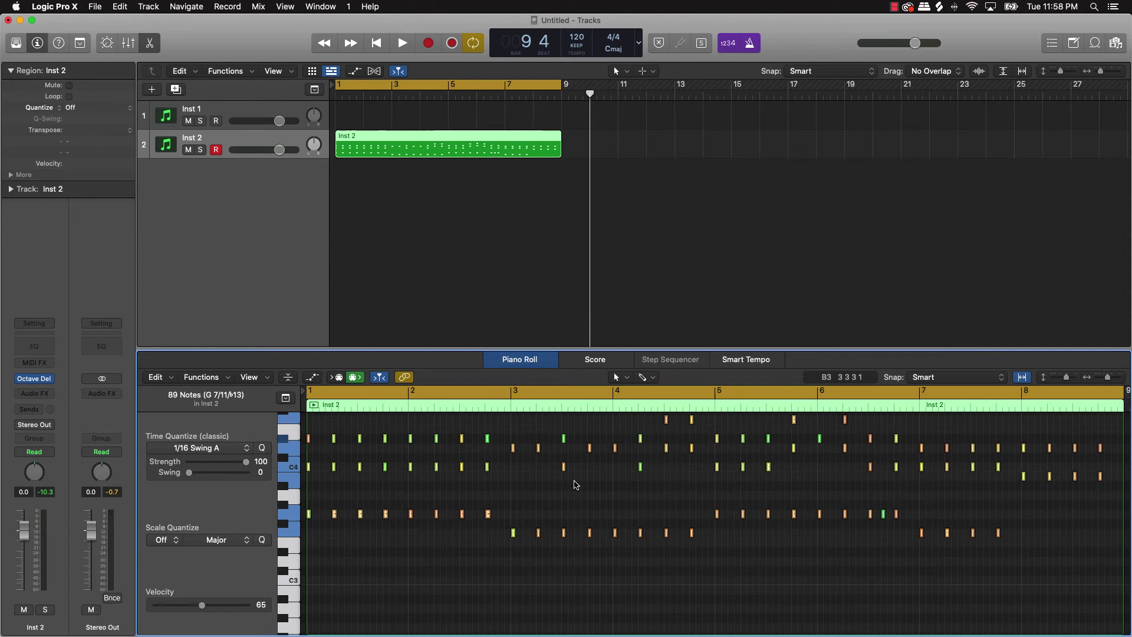
key(space)
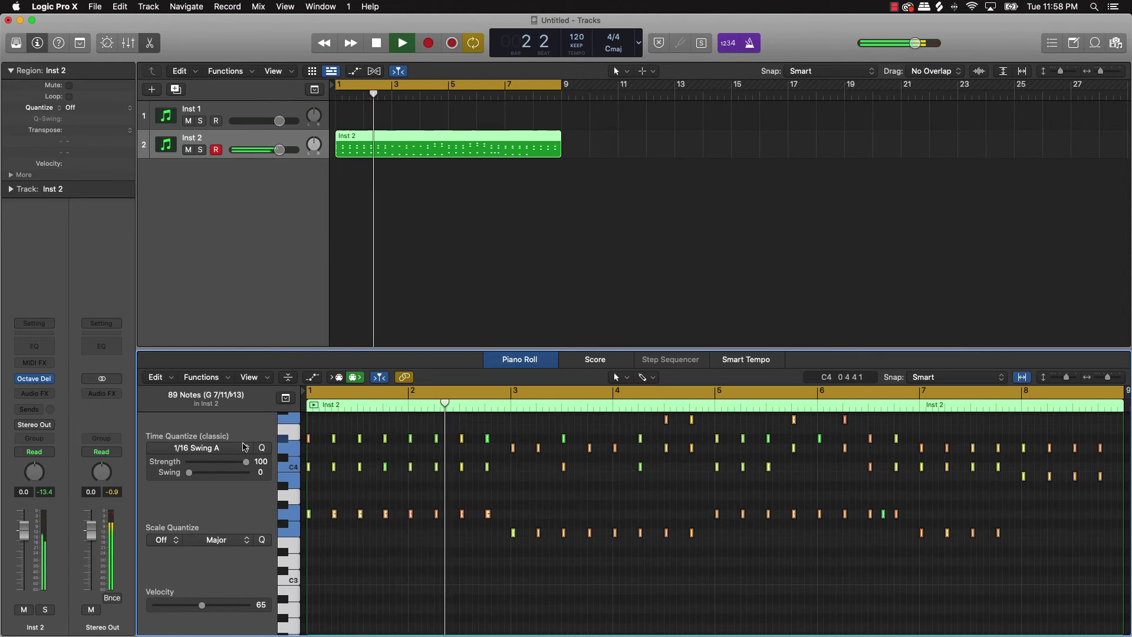
click(228, 448)
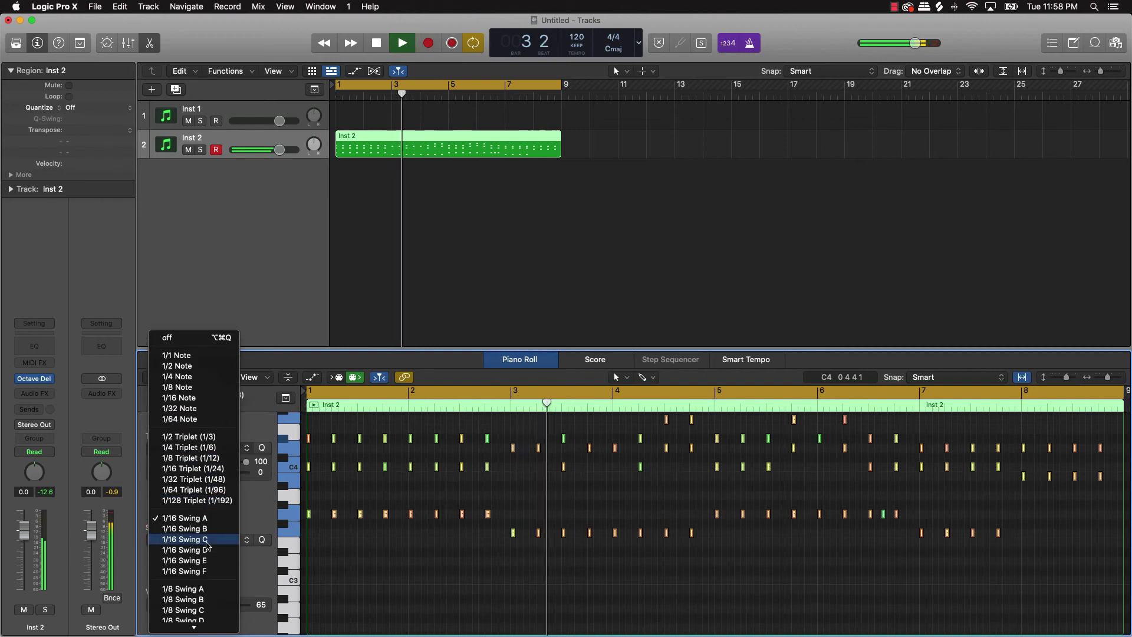
click(195, 588)
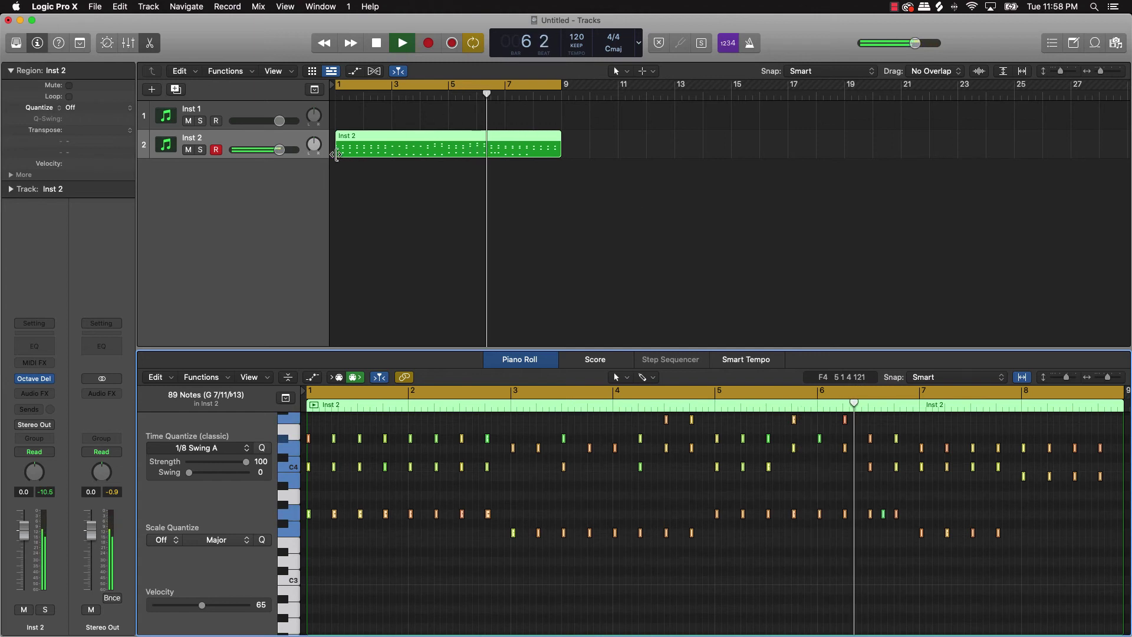
mouse_move(336, 145)
mouse_down()
mouse_move(448, 144)
mouse_move(342, 155)
mouse_up()
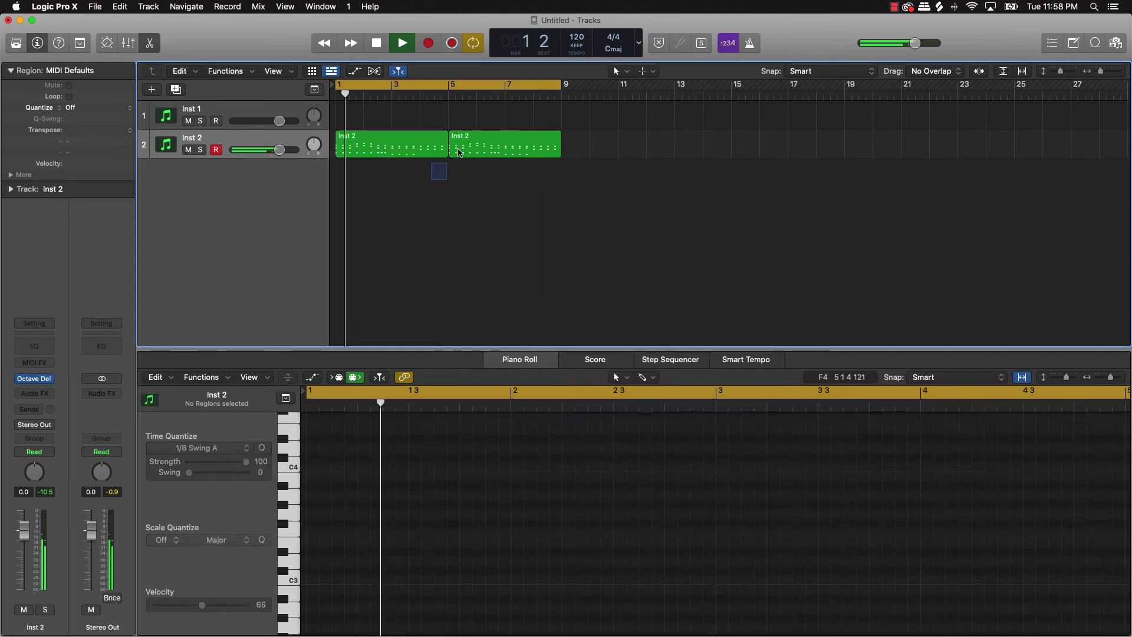
Join the two Inst 2 regions back into one region and stop playback
drag(442, 165, 482, 132)
key(super+j)
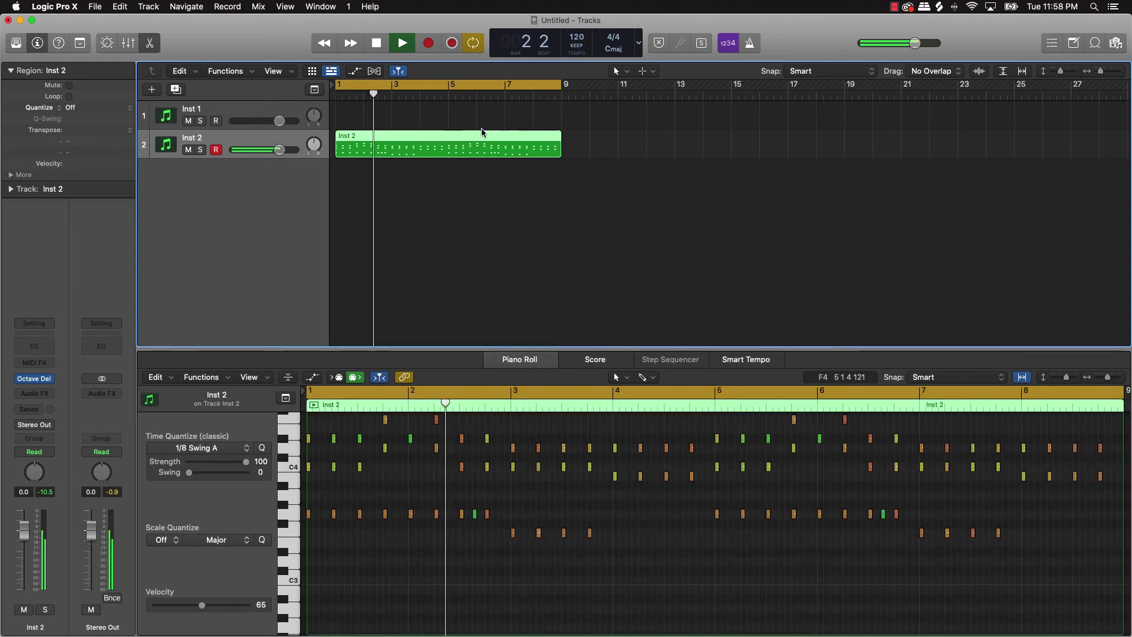
click(475, 515)
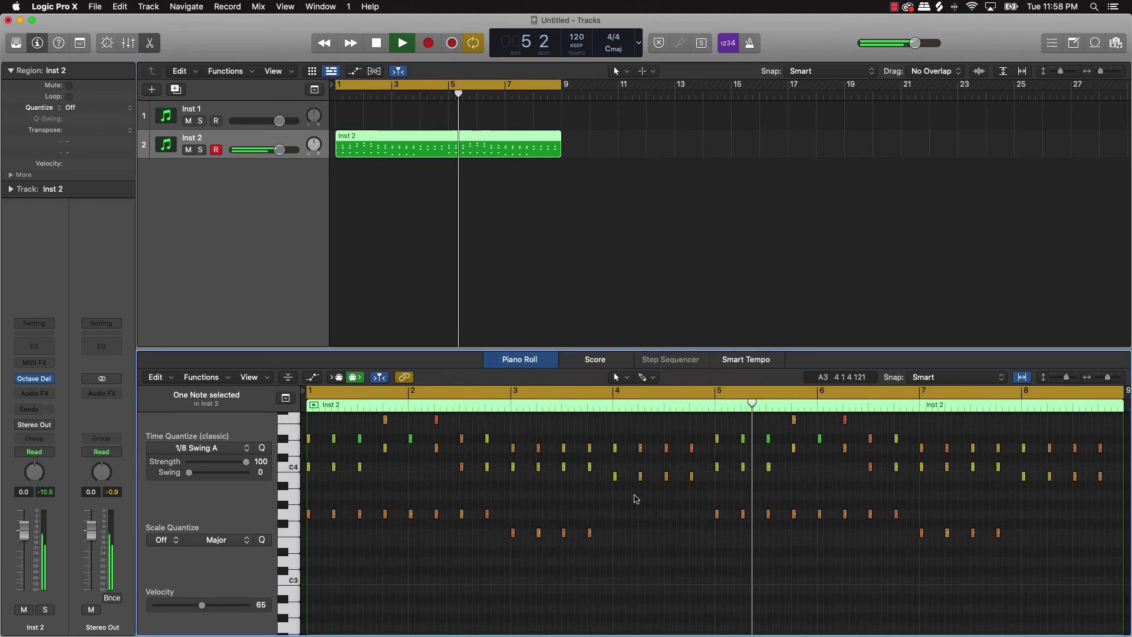
key(space)
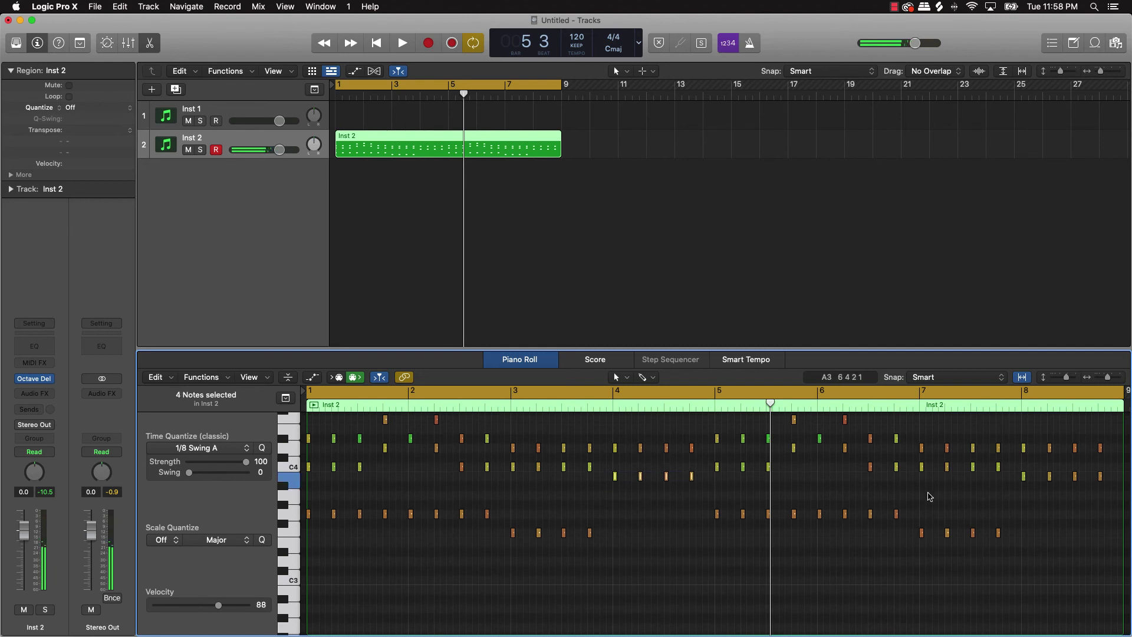
Lower the eight notes starting at bar 4 by four semitones to G3, then replay
drag(1100, 481, 1101, 481)
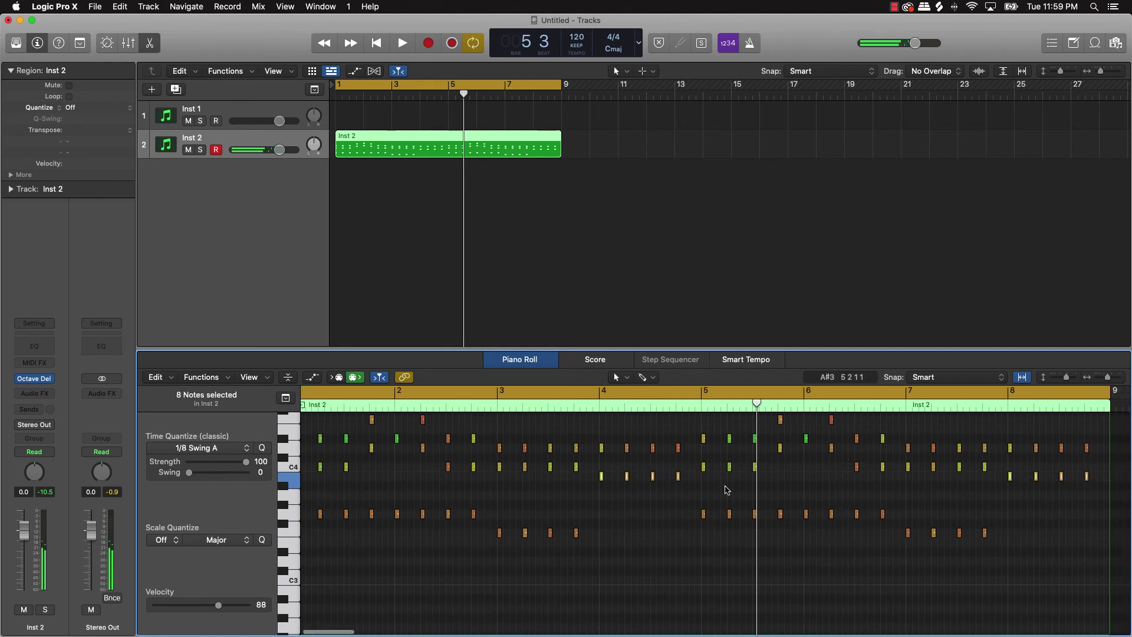
drag(602, 481, 602, 517)
key(space)
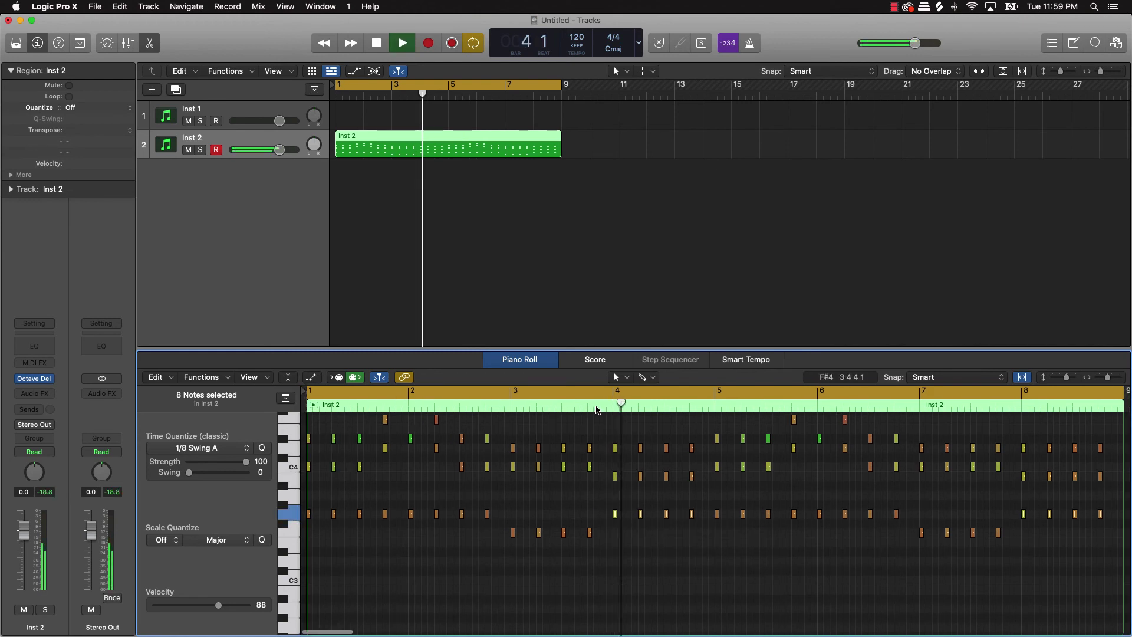
click(758, 569)
key(Return)
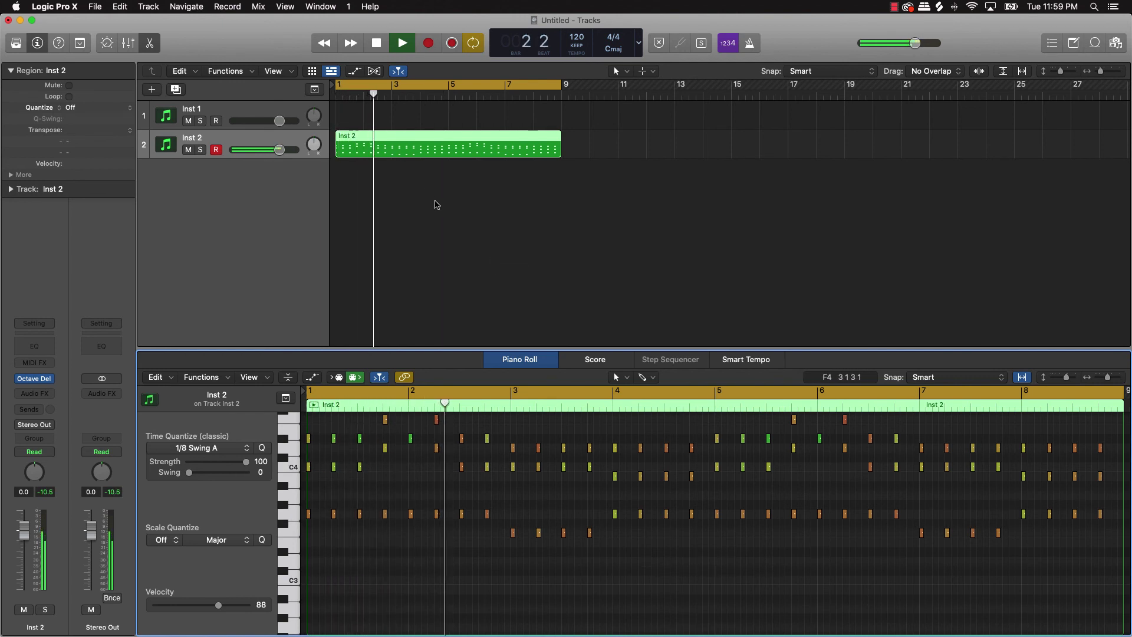
click(469, 215)
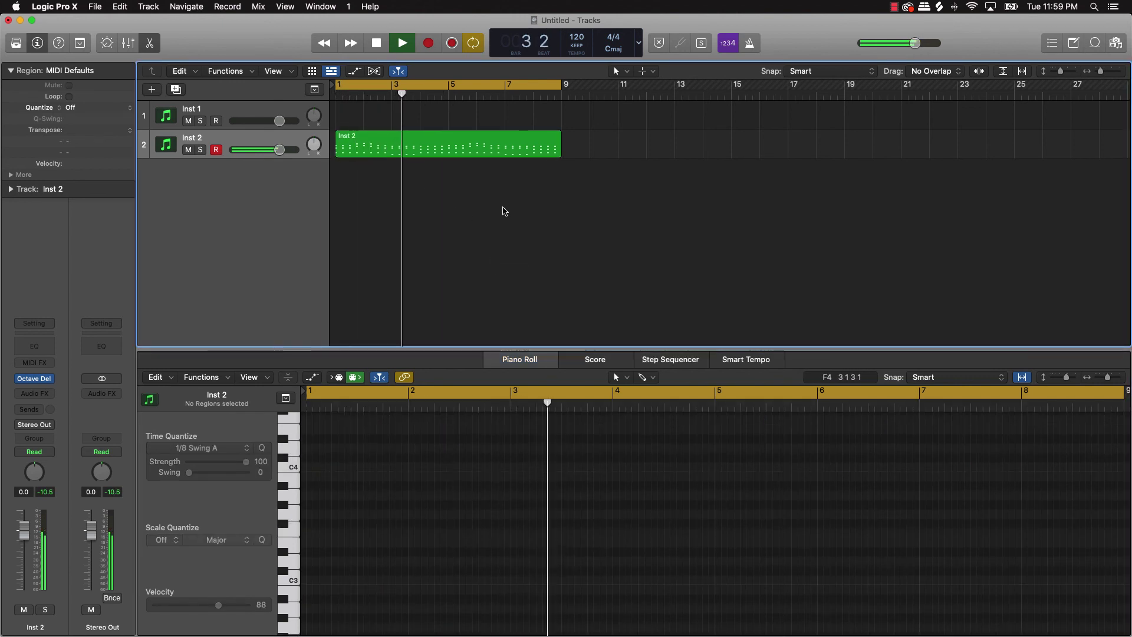